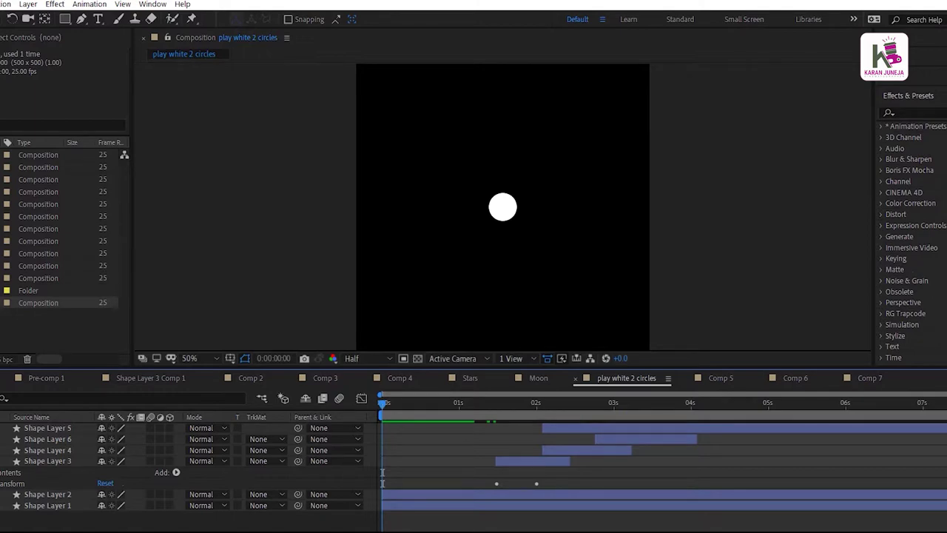
Step: Show only the Position keyframes of Shape Layers 1 and 2
{"action": "key", "text": "space"}
{"action": "key", "text": "space"}
{"action": "left_click", "coordinate": [47, 505]}
{"action": "left_click", "coordinate": [48, 493], "text": "shift"}
{"action": "key", "text": "p"}
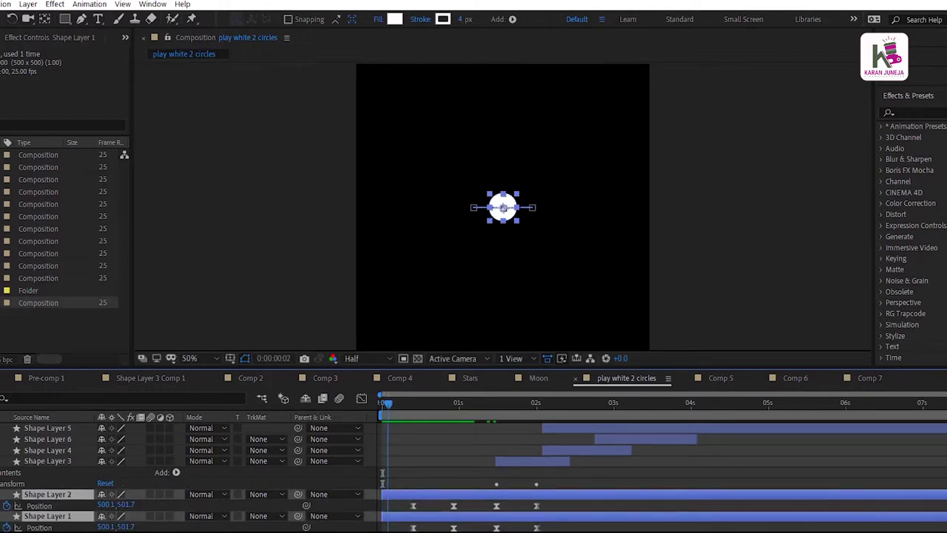
Step: Preview the two white circles sliding apart to x 401.2 and 598.8, then deselect them
{"action": "key", "text": "space"}
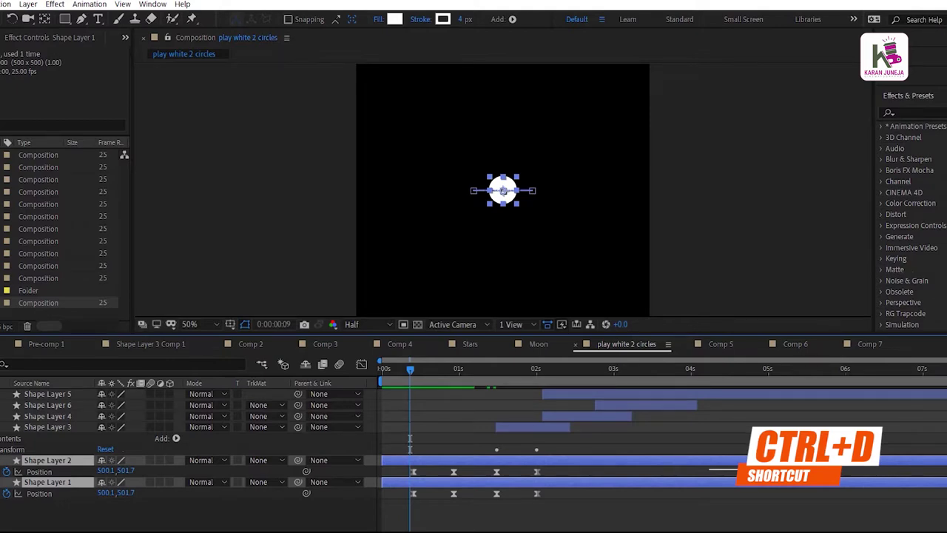
{"action": "key", "text": "space"}
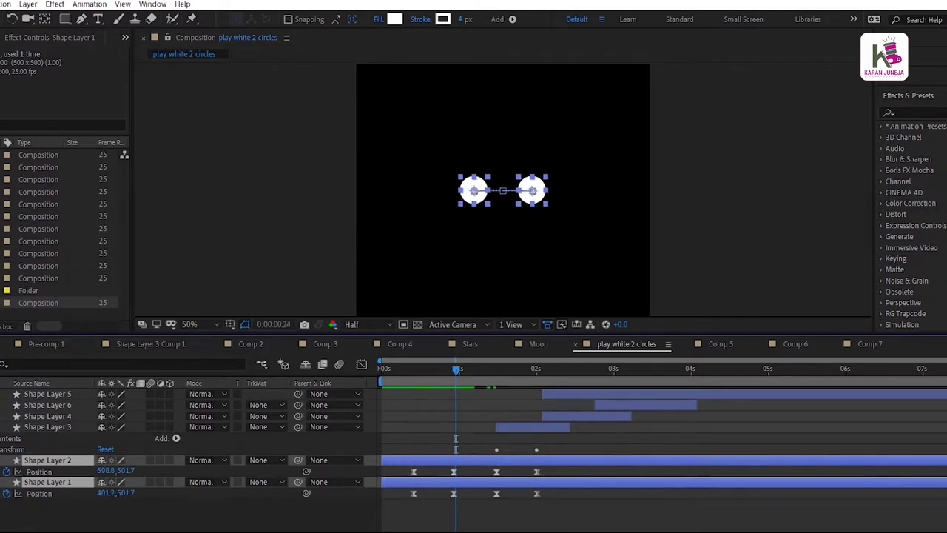
{"action": "key", "text": "F2"}
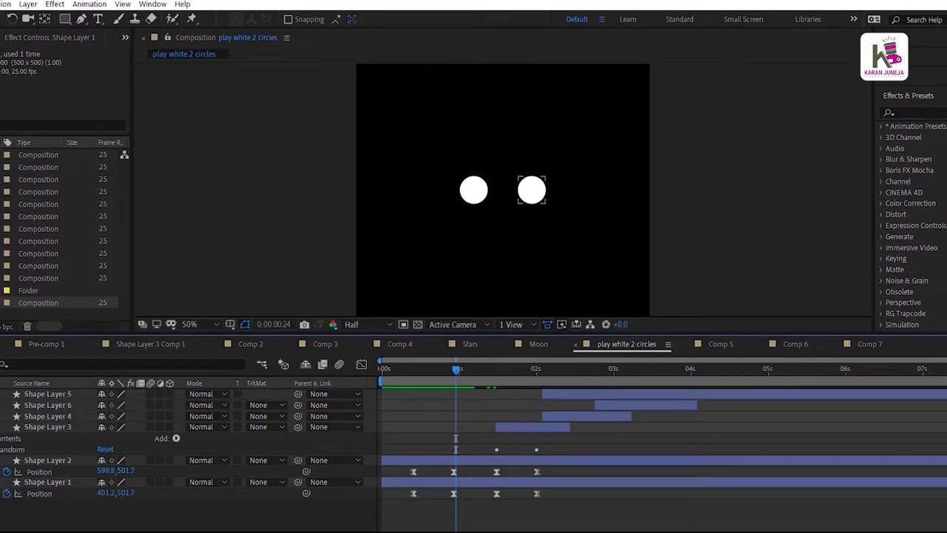
Step: Preview the circles moving back together, then reveal Shape Layer 3's Scale keyframes (91.4%, 100%)
{"action": "left_click", "coordinate": [531, 190]}
{"action": "left_click", "coordinate": [474, 190]}
{"action": "key", "text": "space"}
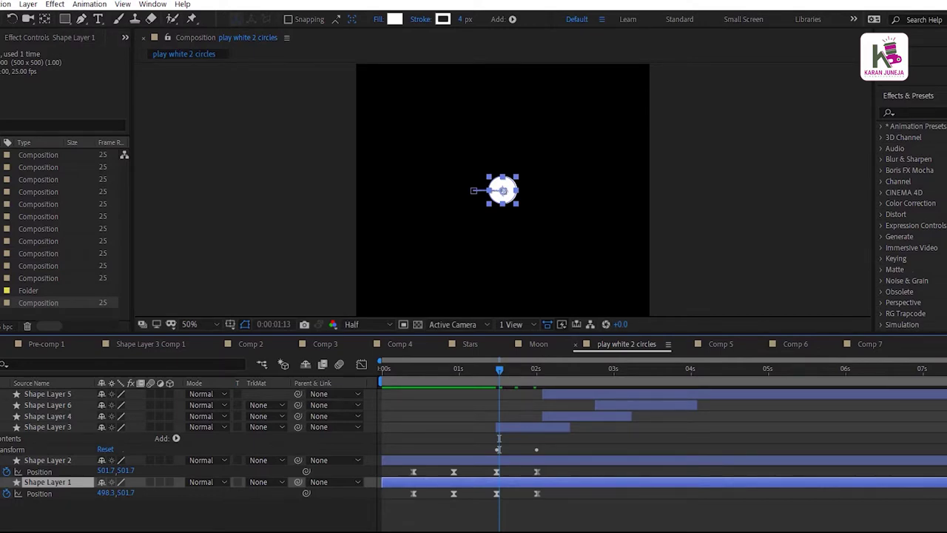
{"action": "left_click", "coordinate": [511, 427]}
{"action": "key", "text": "s"}
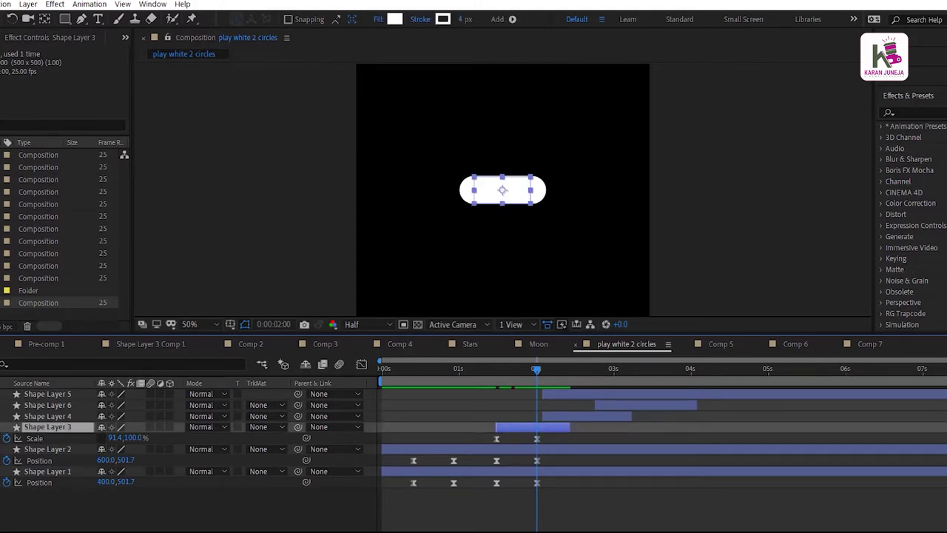
Step: Reveal Shape Layer 3's Masks and expand Mask 1 to inspect its properties
{"action": "key", "text": "ctrl+shift+n"}
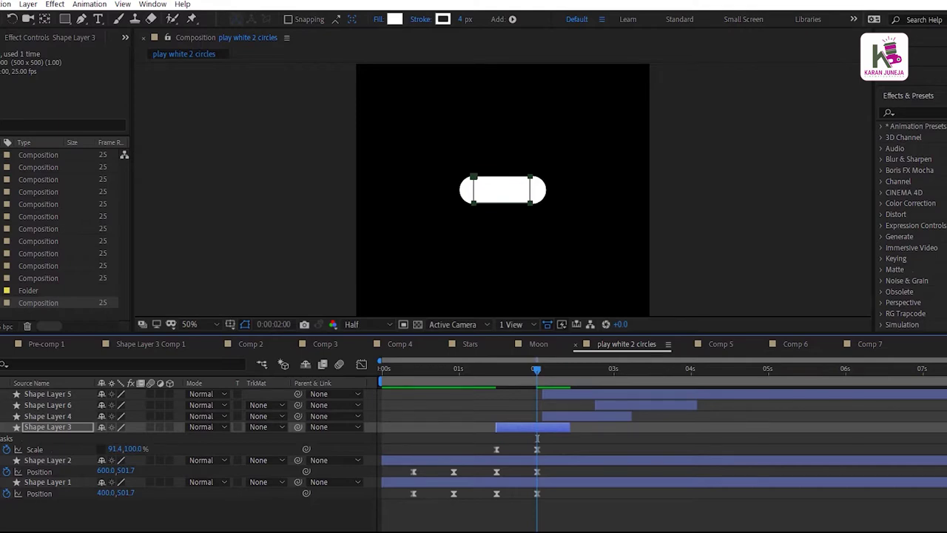
{"action": "left_click", "coordinate": [15, 438]}
{"action": "left_click", "coordinate": [3, 438]}
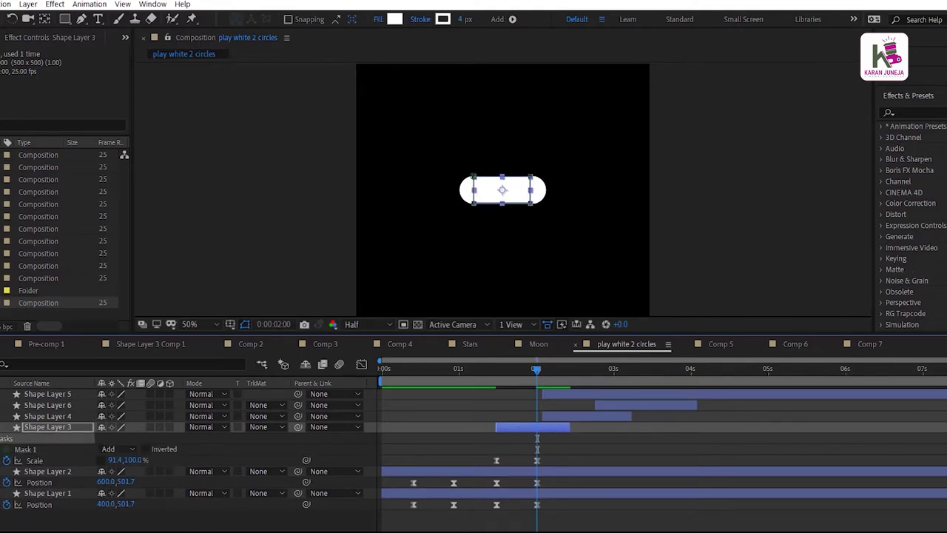
{"action": "left_click", "coordinate": [9, 449]}
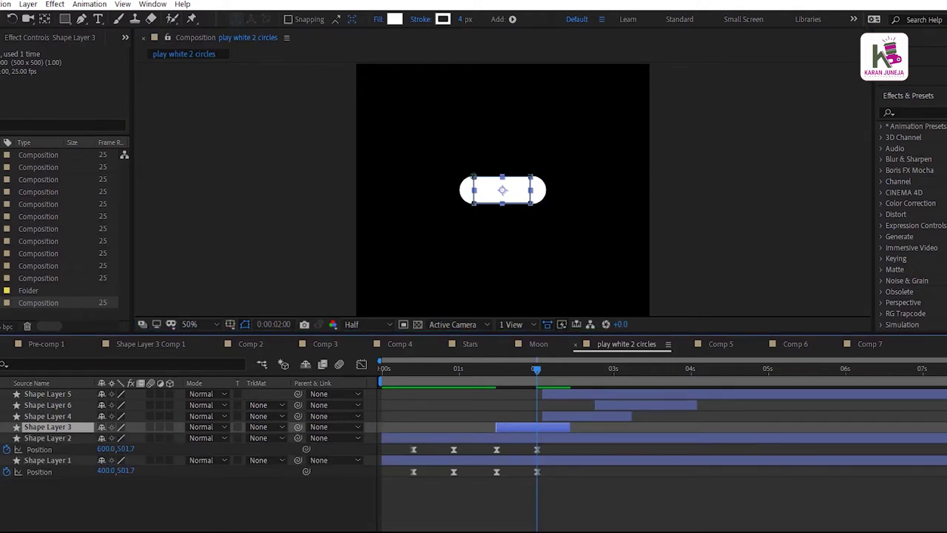
Step: Preview from 2 seconds as the pill grows into a white ring with a black centre, then select the ellipse
{"action": "key", "text": "ctrl+shift+a"}
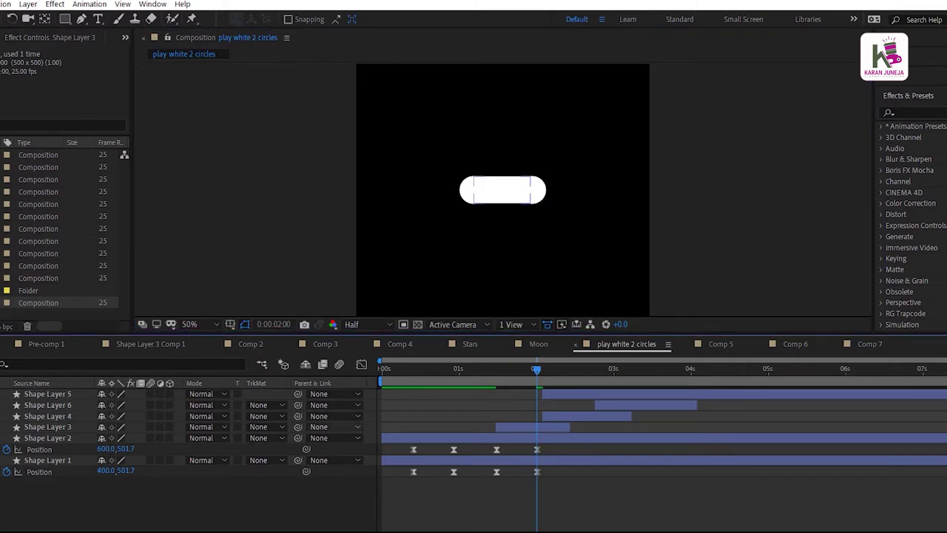
{"action": "key", "text": "space"}
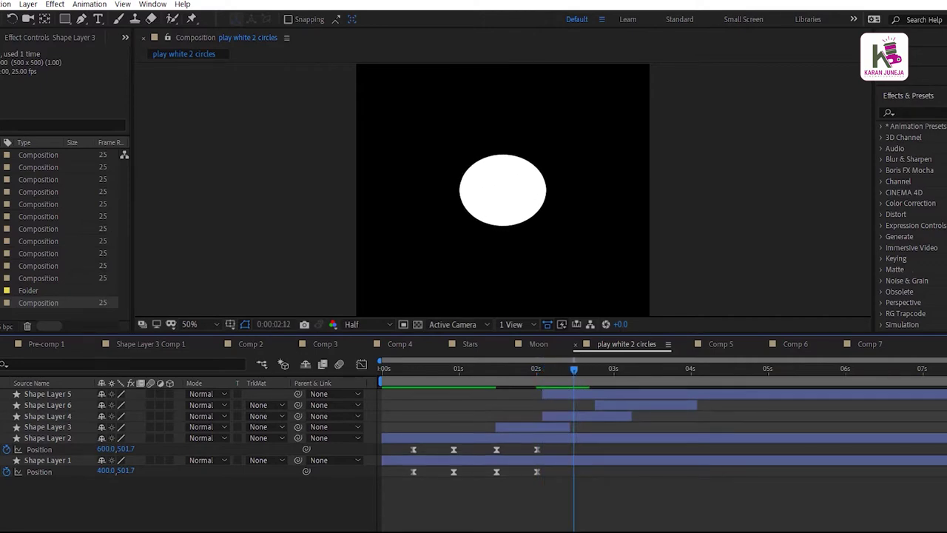
{"action": "left_click", "coordinate": [518, 171]}
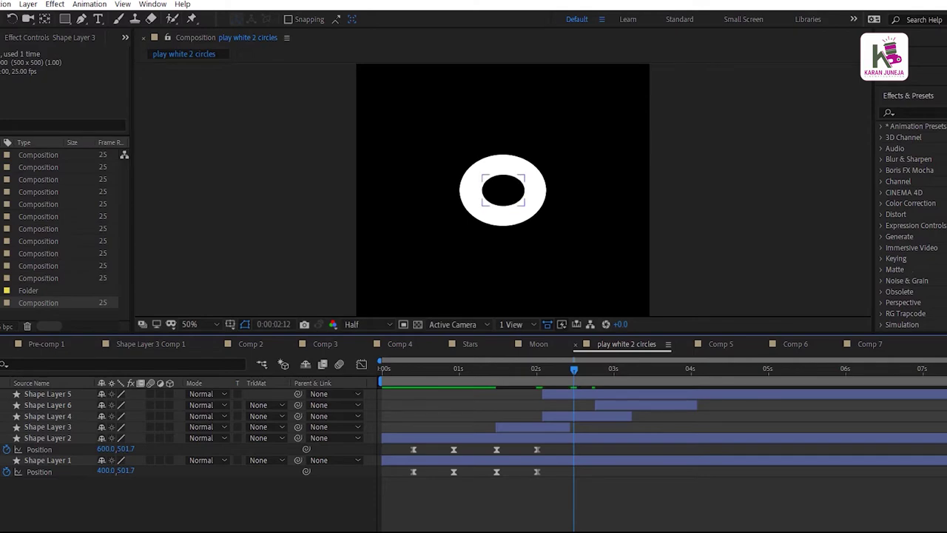
{"action": "mouse_move", "coordinate": [574, 369]}
{"action": "left_mouse_down"}
{"action": "mouse_move", "coordinate": [587, 369]}
{"action": "mouse_move", "coordinate": [537, 369]}
{"action": "left_mouse_up"}
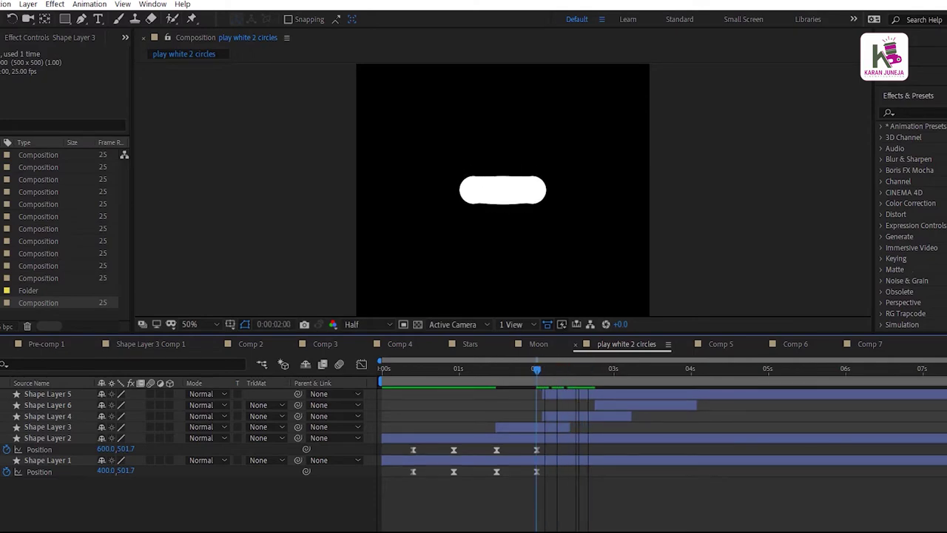
{"action": "key", "text": "space"}
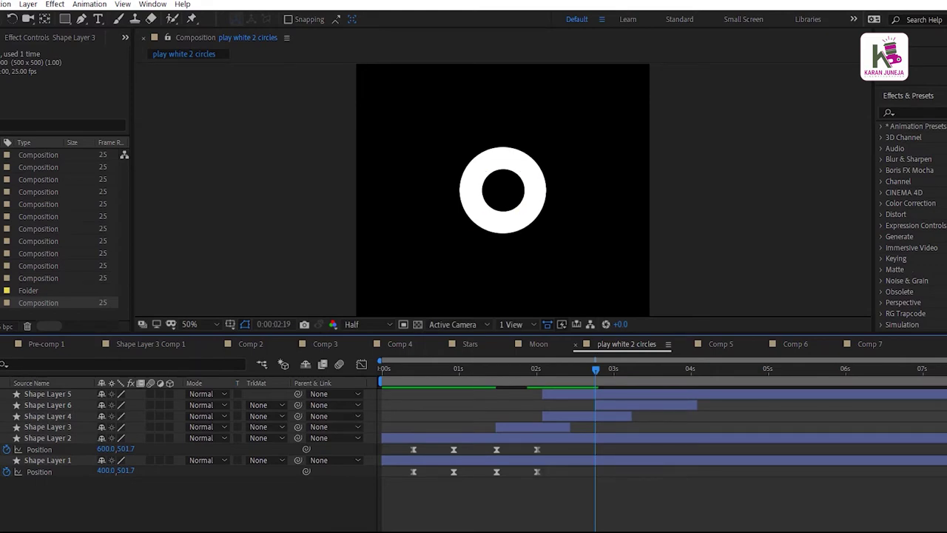
Step: Select Shape Layer 6 and scrub to 0:00:03:23 as its white circle expands past the frame
{"action": "left_click", "coordinate": [47, 405]}
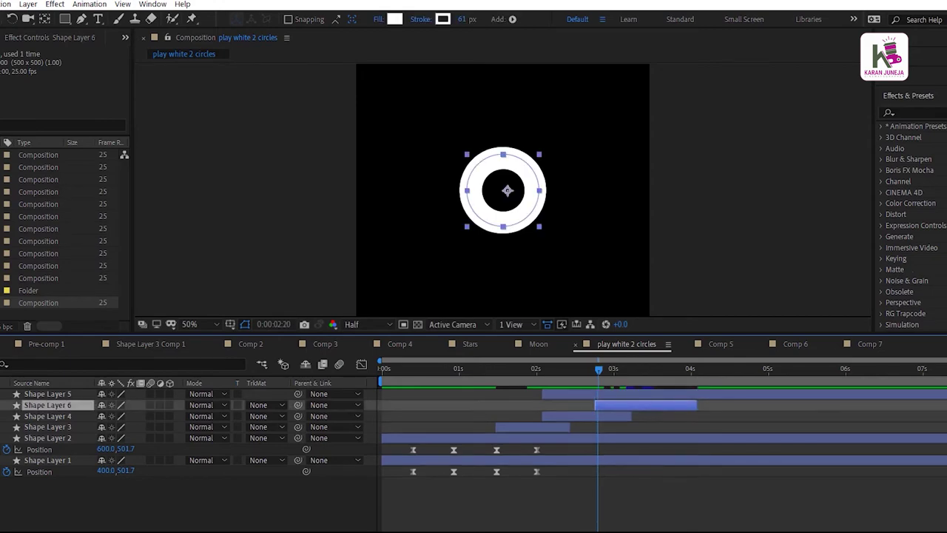
{"action": "mouse_move", "coordinate": [596, 369]}
{"action": "left_mouse_down"}
{"action": "mouse_move", "coordinate": [664, 369]}
{"action": "mouse_move", "coordinate": [641, 368]}
{"action": "left_mouse_up"}
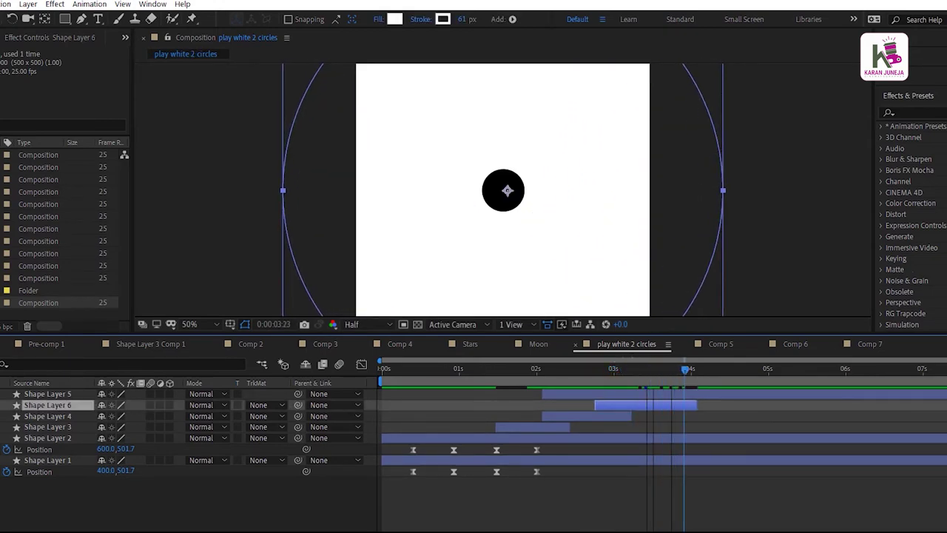